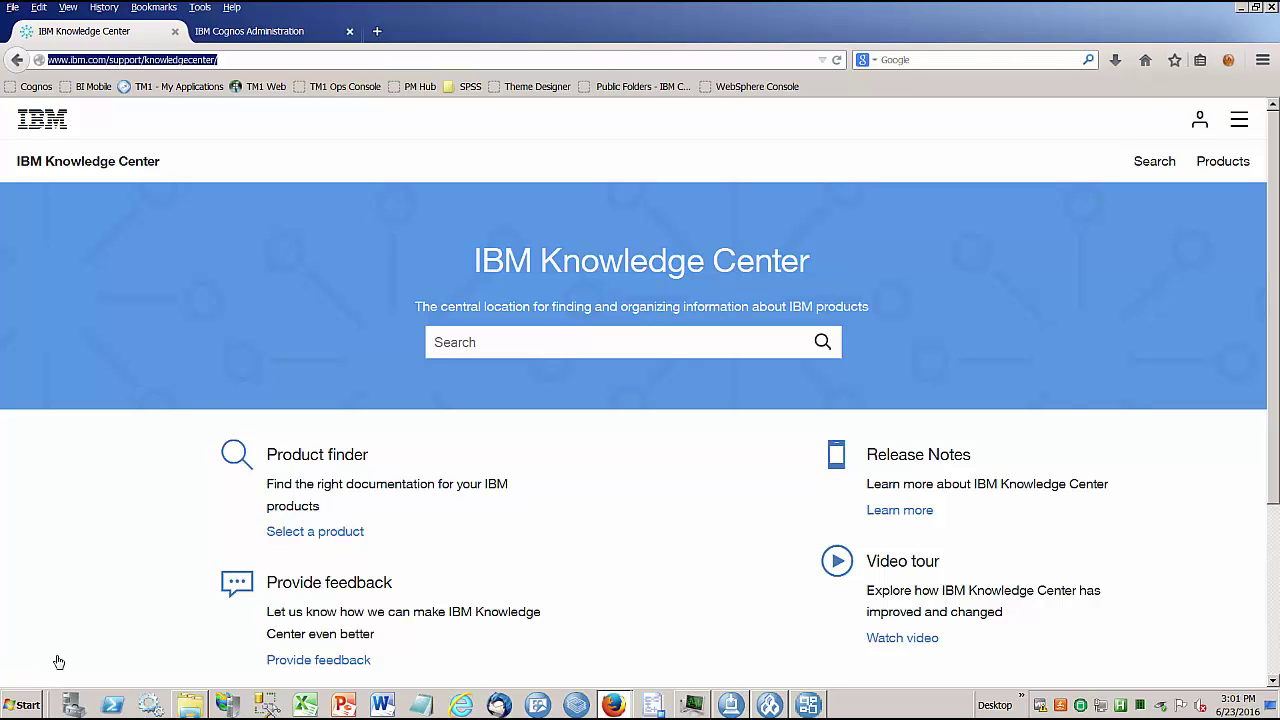
# Bring the Explorer window showing the Cognos WEB-INF\lib folder to the front.
pyautogui.click(186, 708)
# Select the WEB-INF\lib folder path and highlight db2jcc4.jar and db2jcc_license_cu.jar.
pyautogui.click(323, 28)
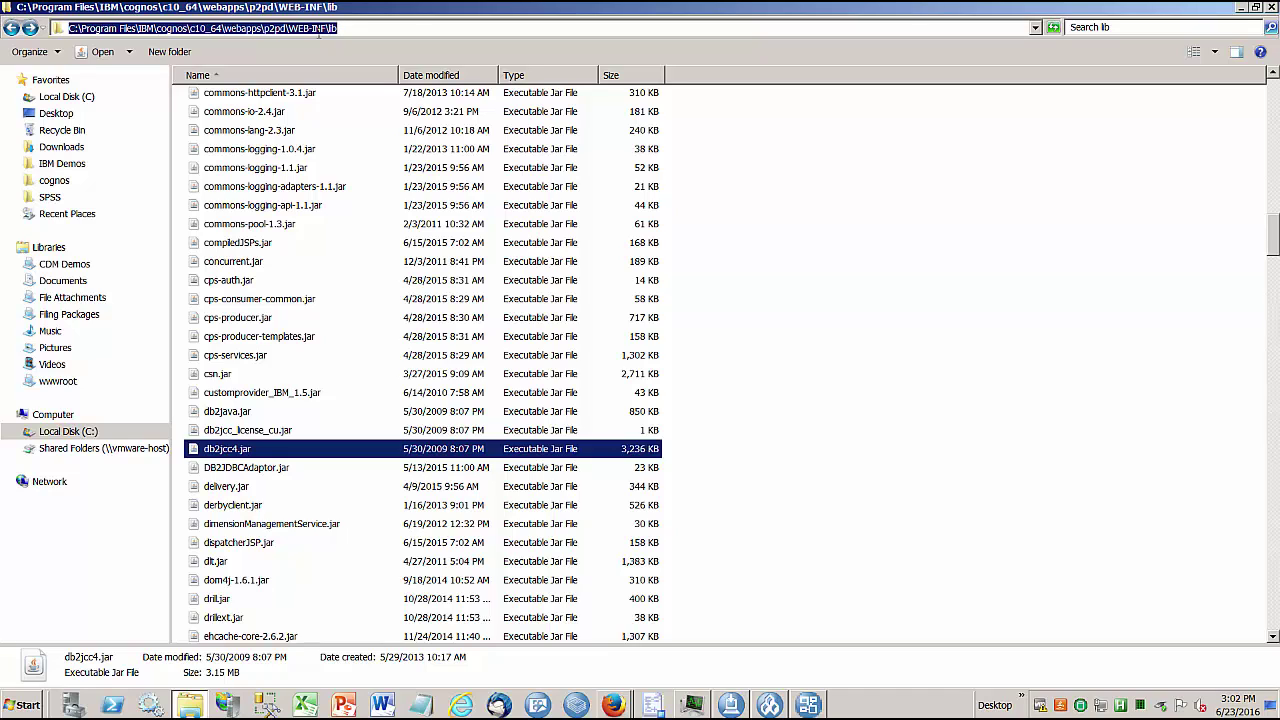
pyautogui.click(241, 453)
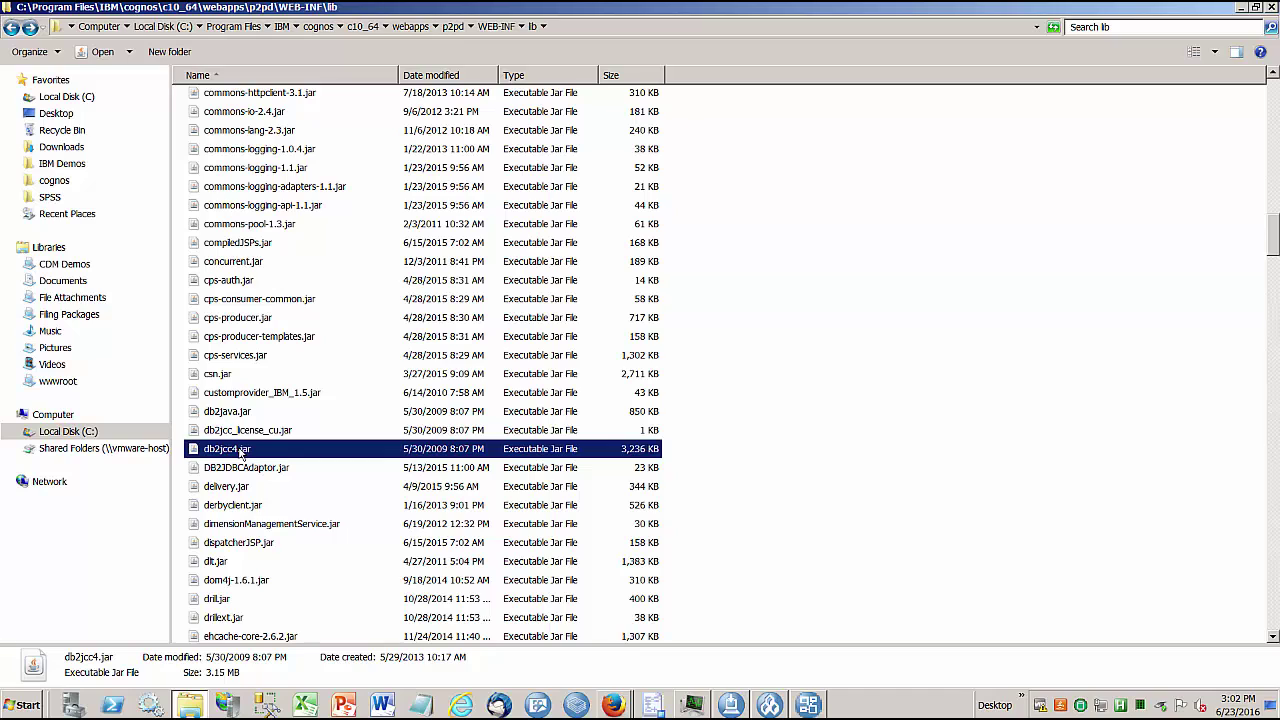
pyautogui.click(253, 436)
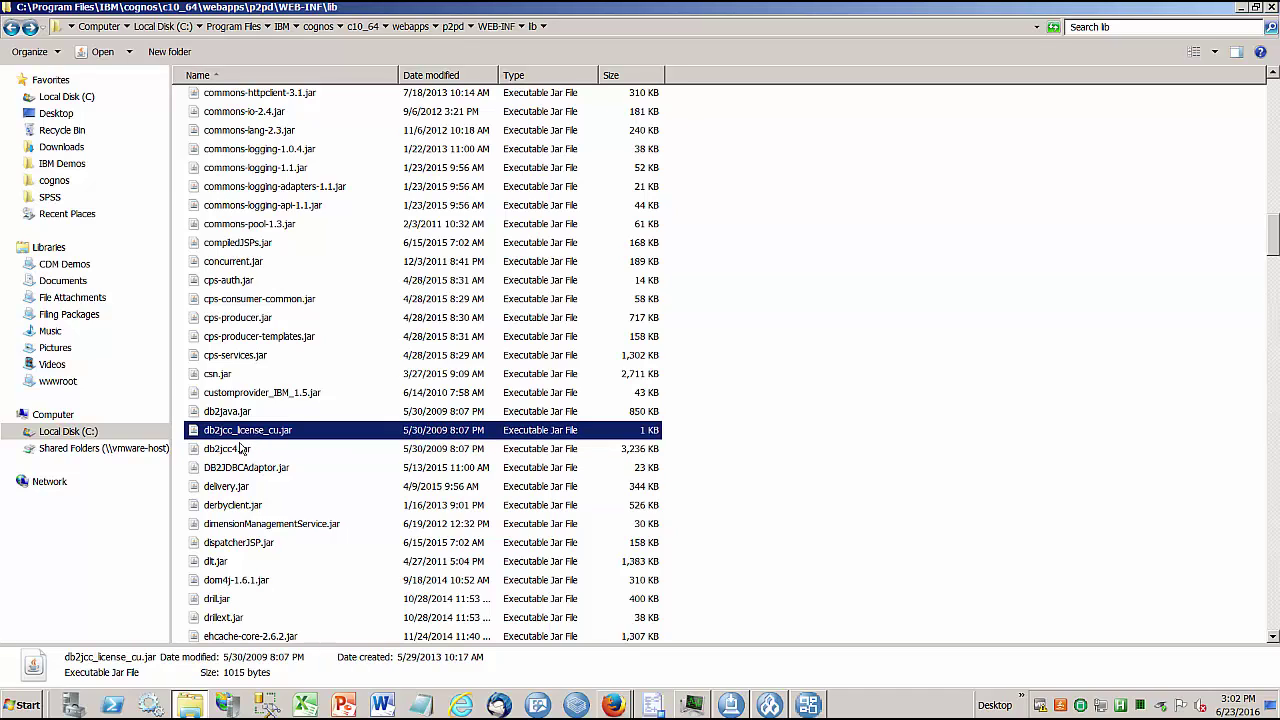
pyautogui.click(241, 452)
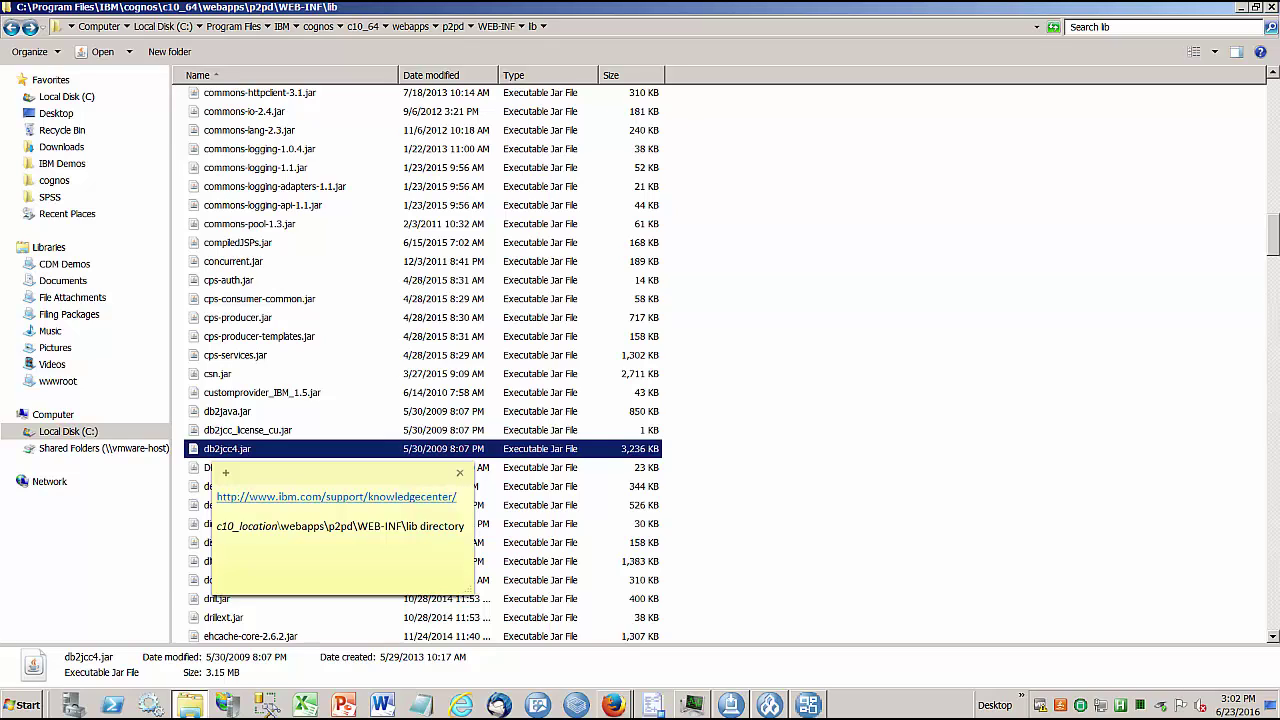
# Restart the IBM Cognos services from IBM Cognos Configuration.
pyautogui.click(769, 680)
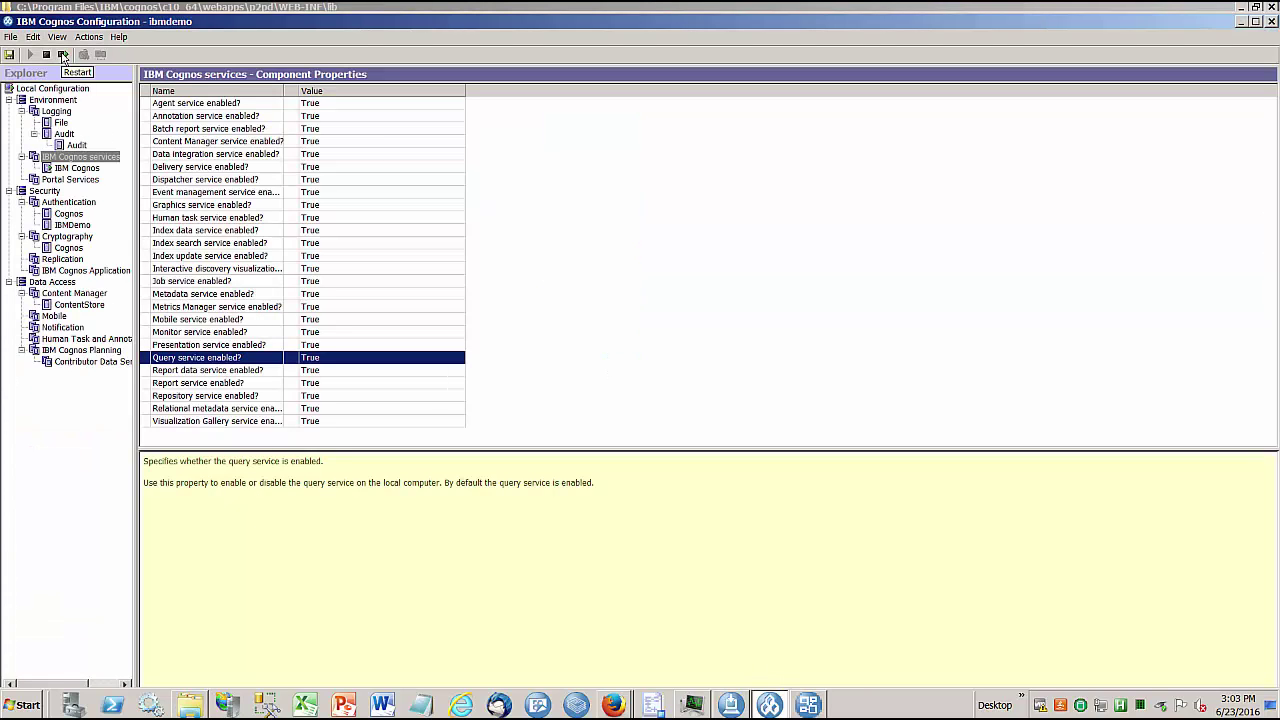
pyautogui.click(62, 56)
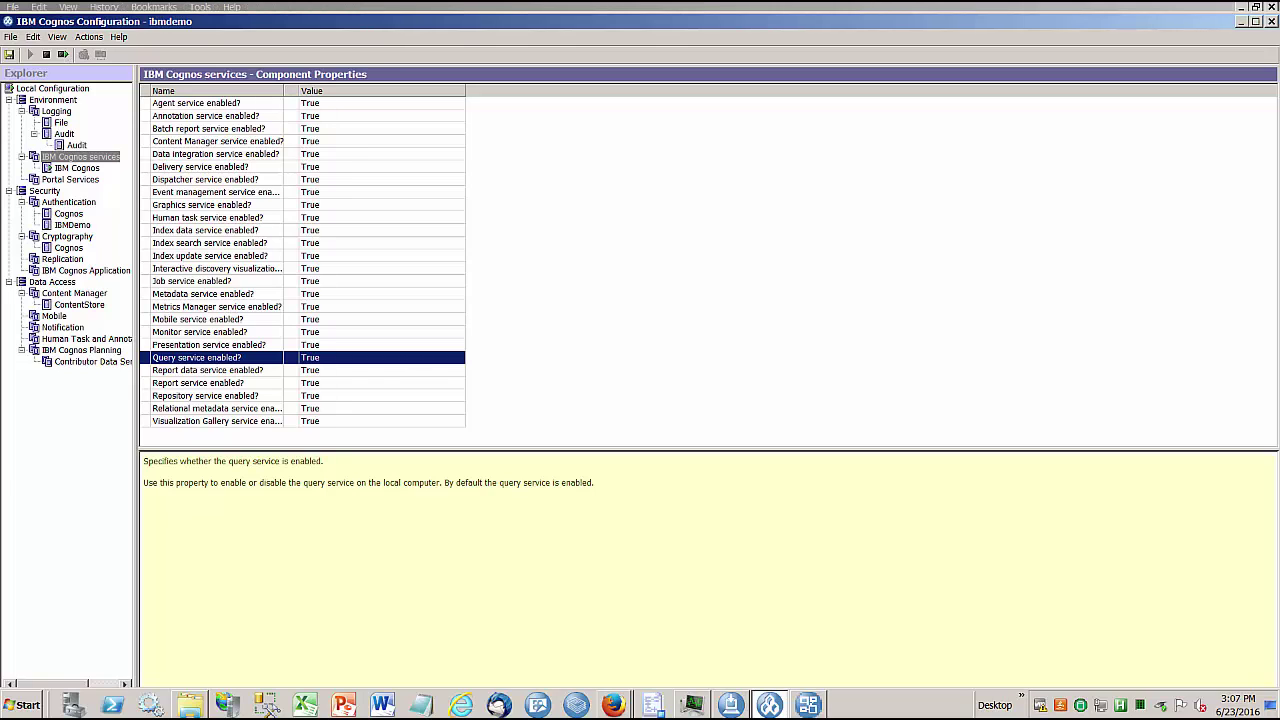
# Start a new data source in Cognos Administration and name it DB2.
pyautogui.moveTo(606, 710)
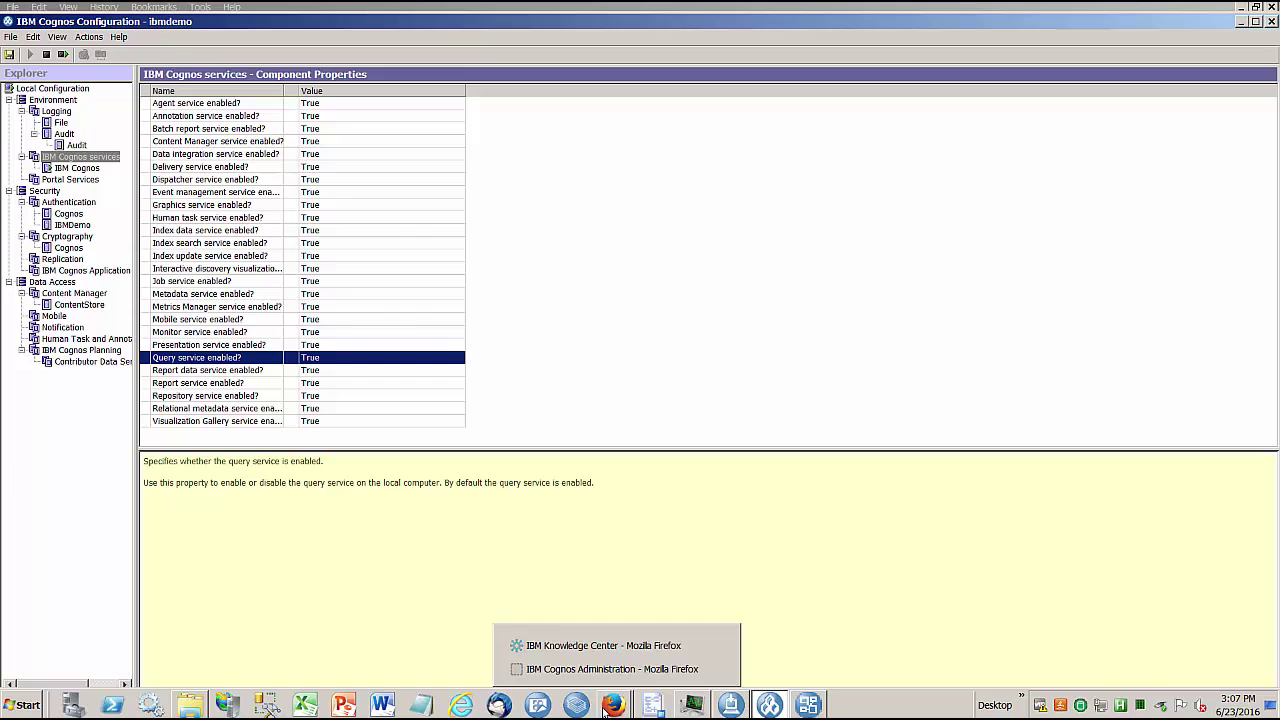
pyautogui.click(589, 672)
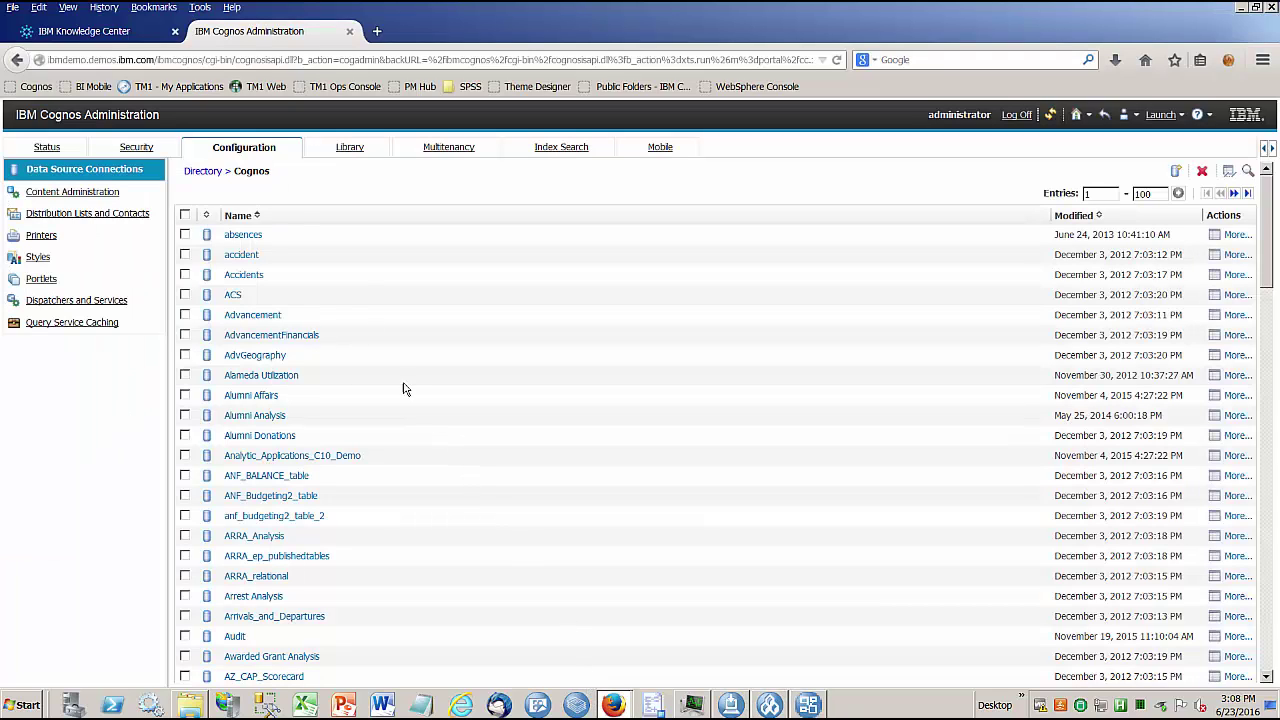
pyautogui.click(1175, 172)
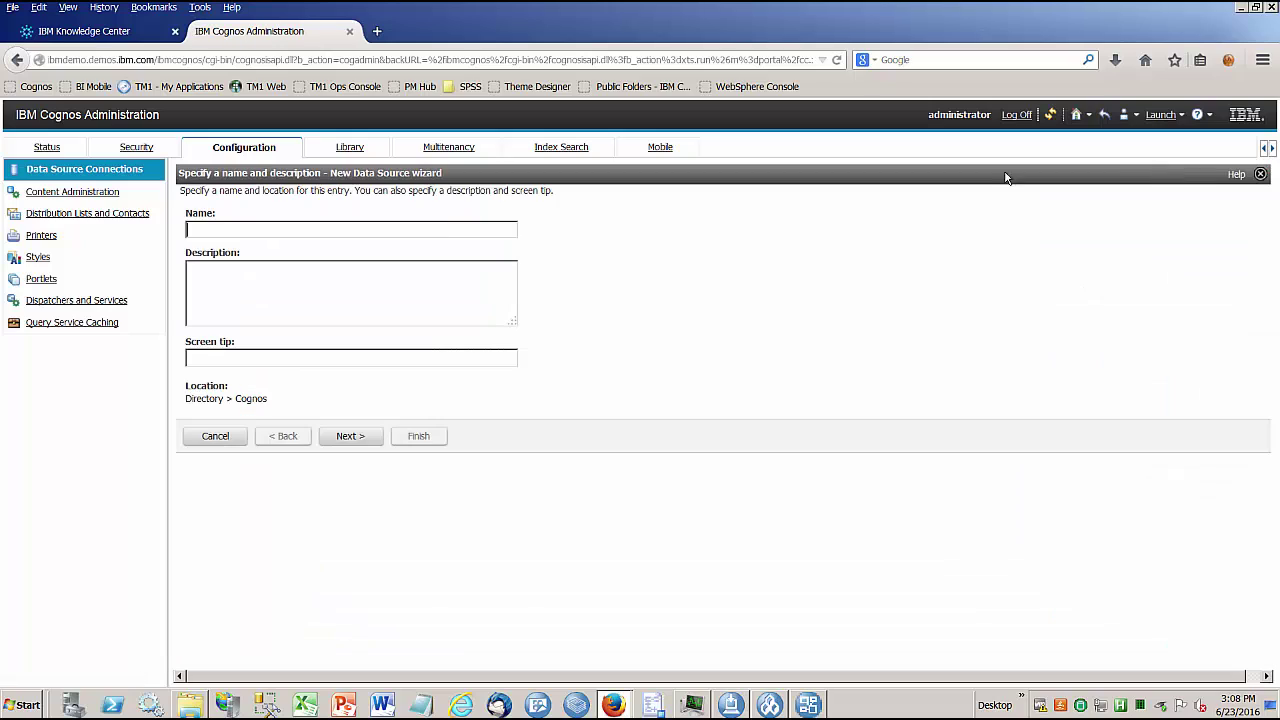
pyautogui.click(446, 229)
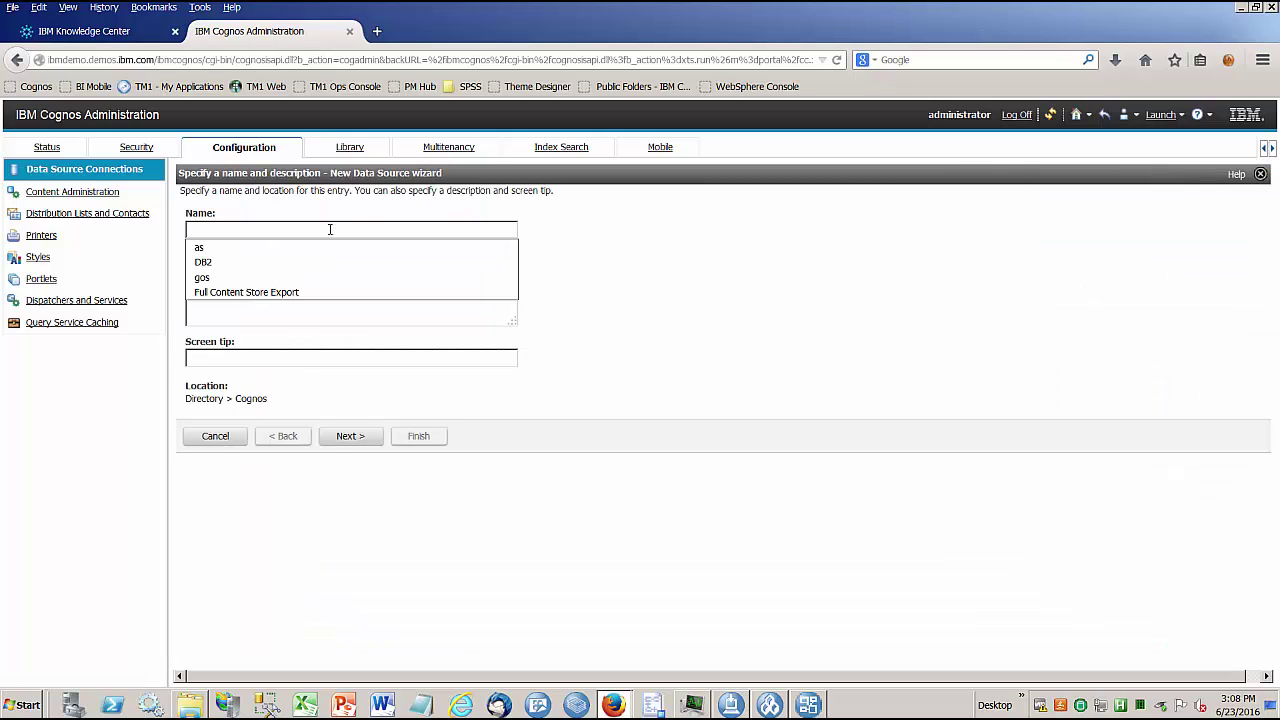
pyautogui.click(246, 262)
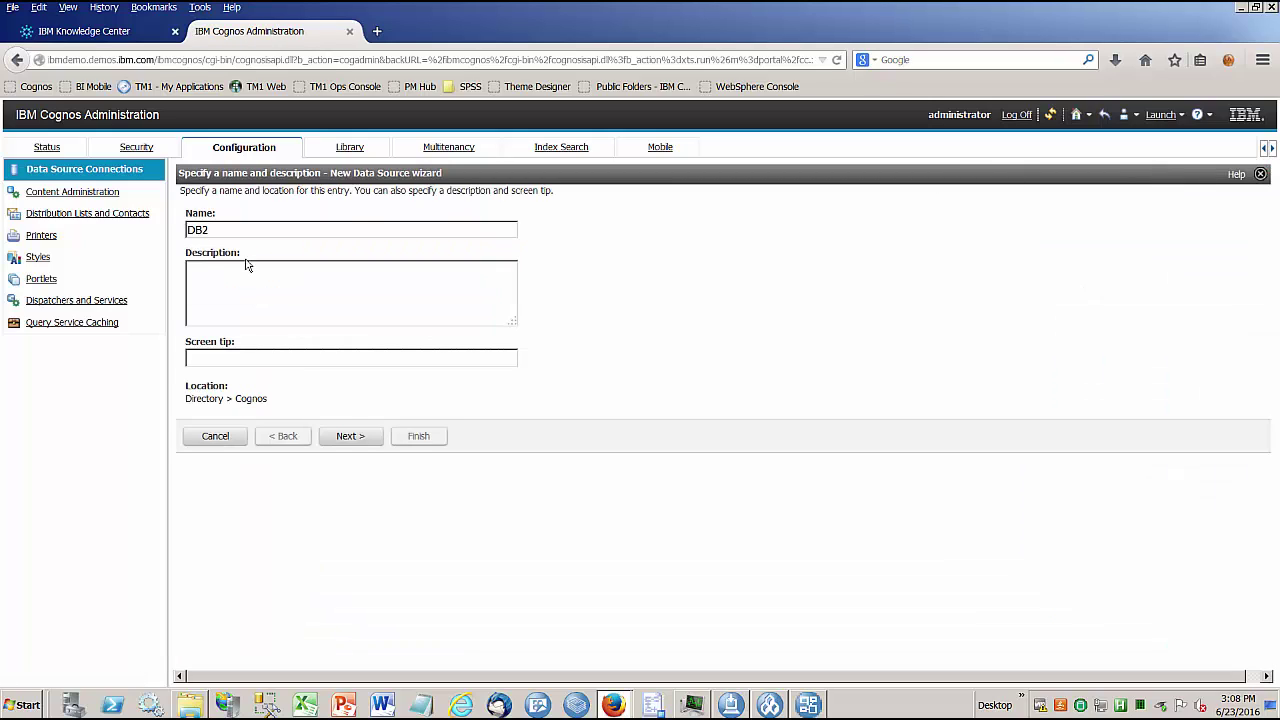
pyautogui.click(351, 437)
# Make it an IBM DB2 source: database DB2, connect string localhost, no authentication.
pyautogui.click(455, 231)
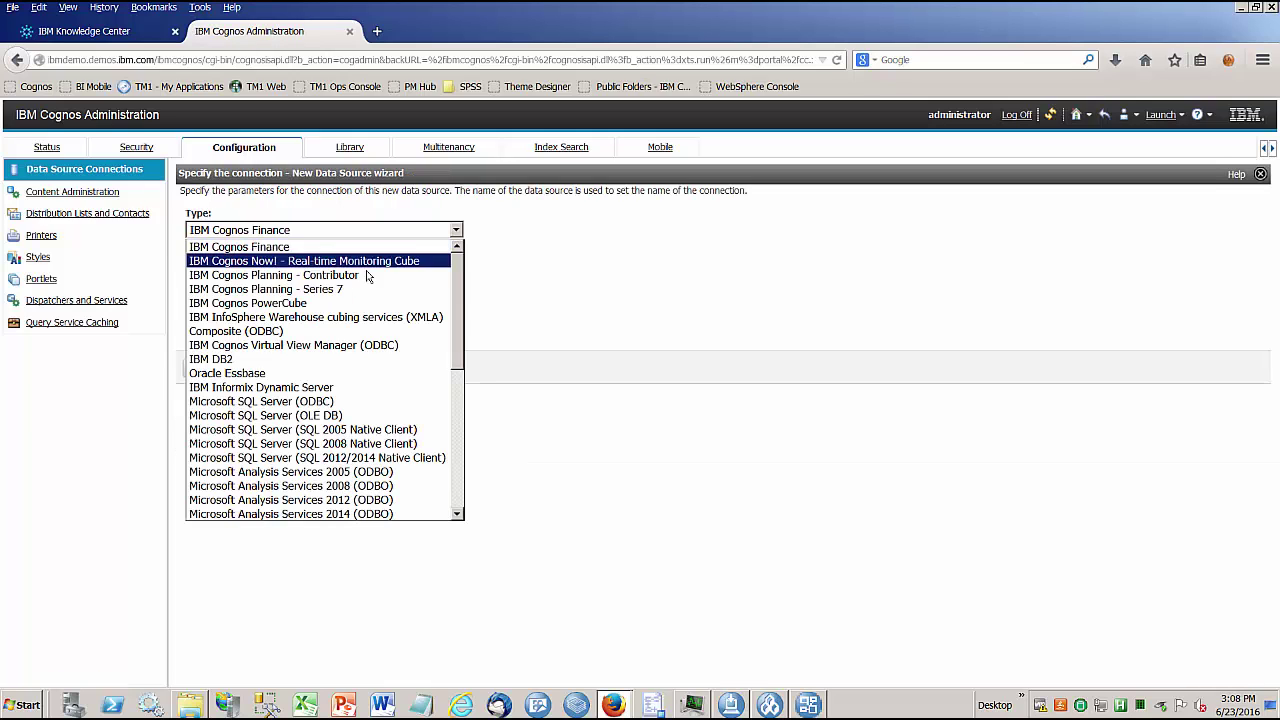
pyautogui.click(226, 359)
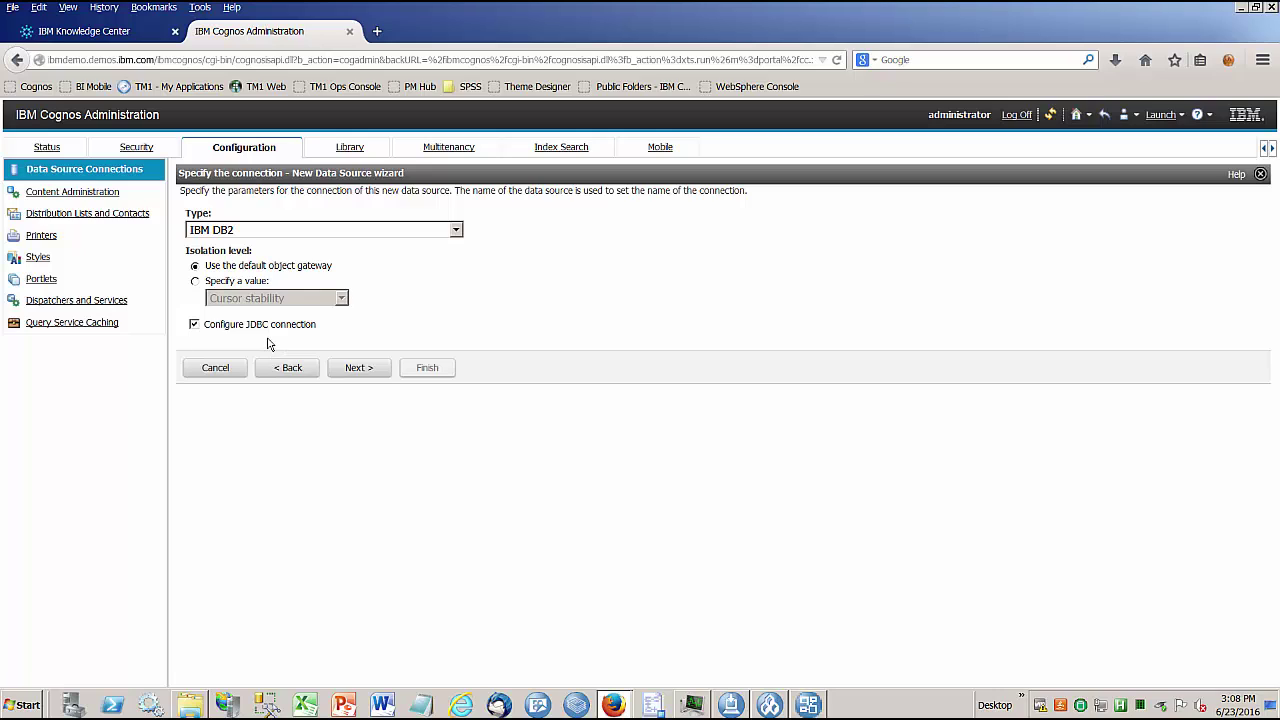
pyautogui.click(356, 368)
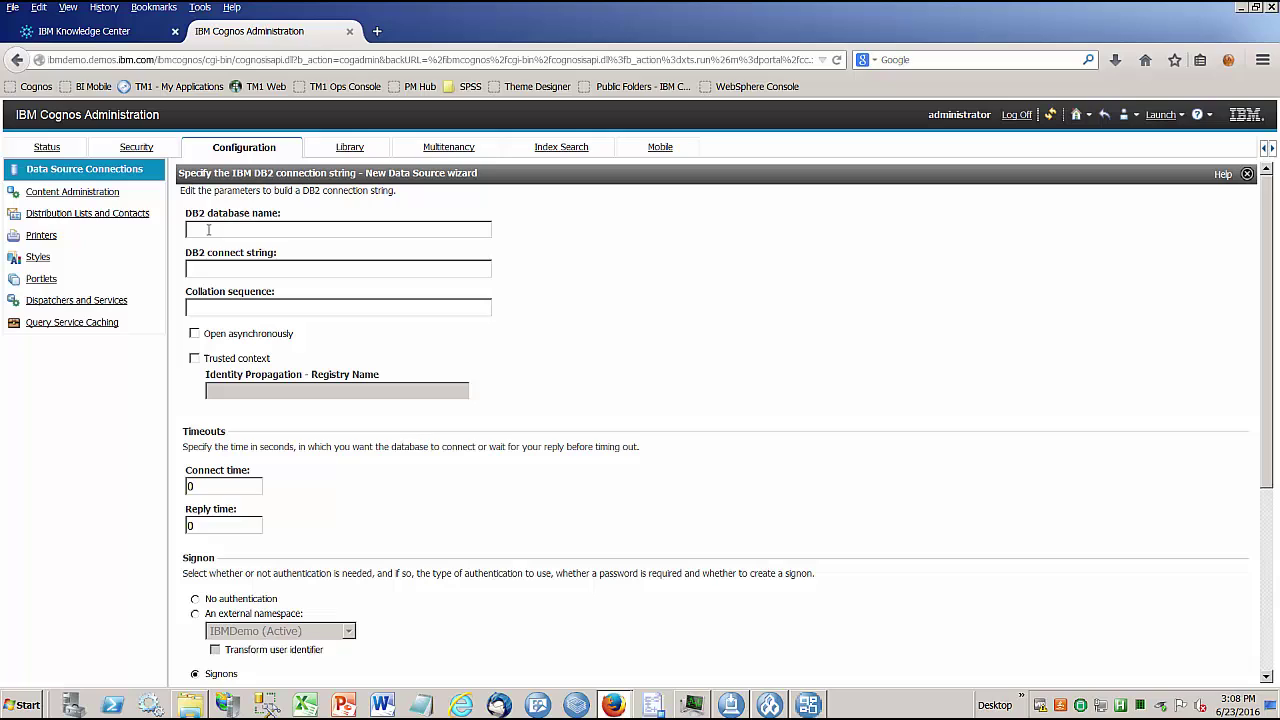
pyautogui.write('DB2')
pyautogui.write('lo')
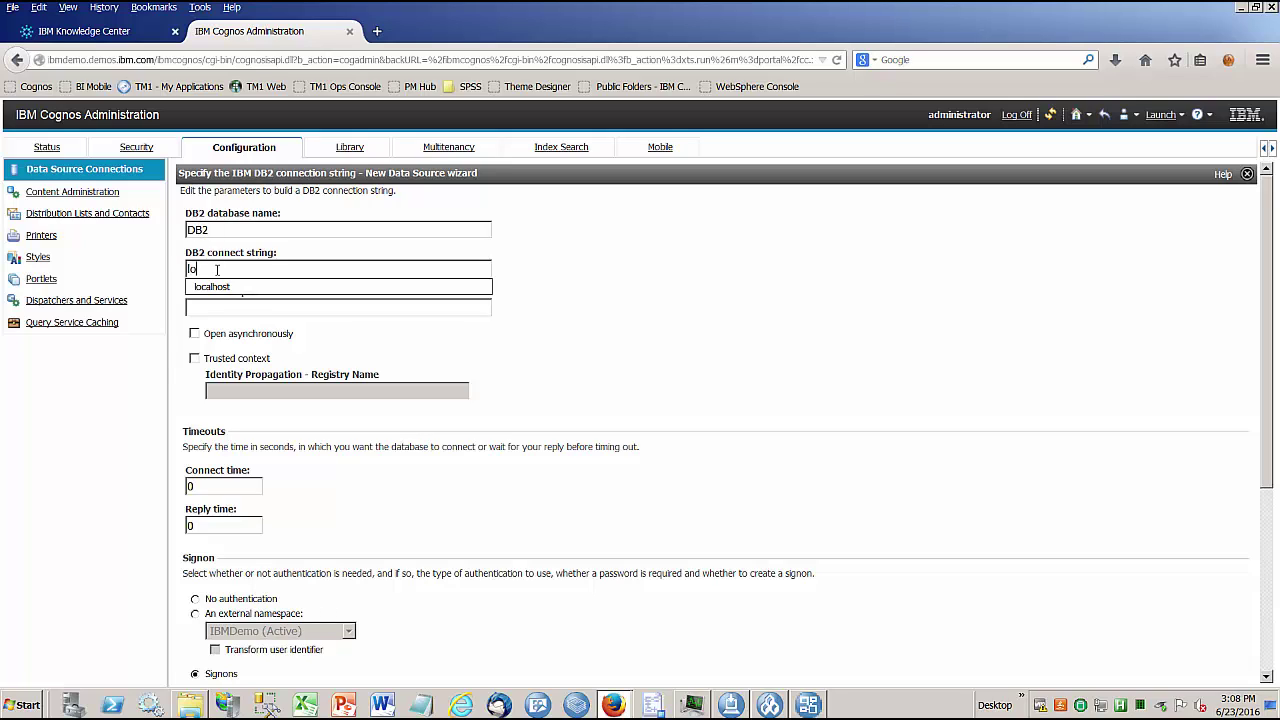
pyautogui.click(220, 287)
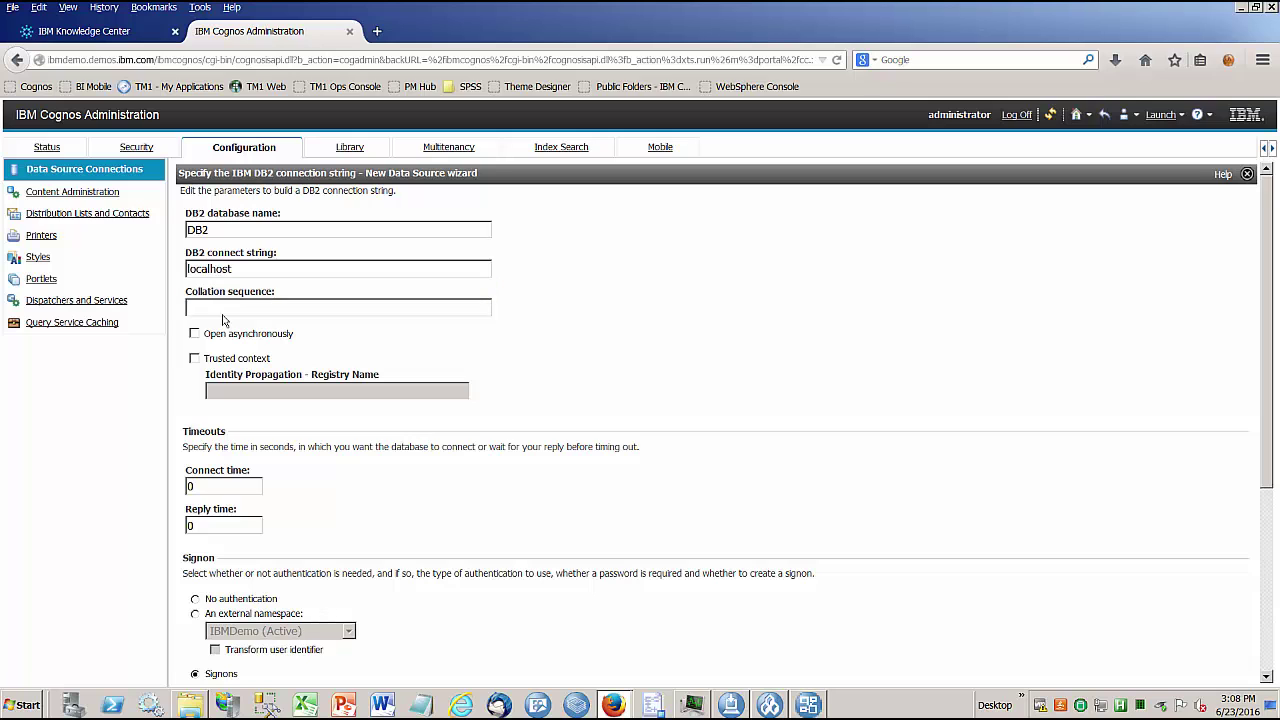
pyautogui.click(196, 600)
pyautogui.scroll(-5, 230, 585)
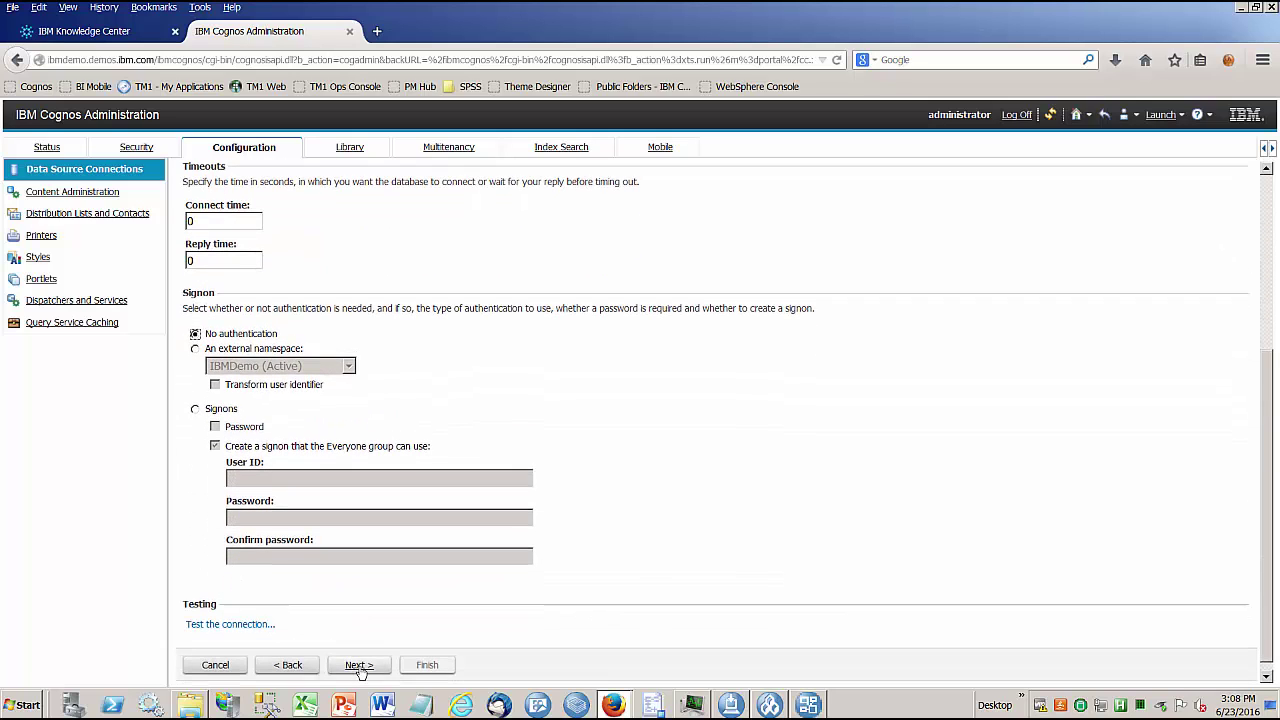
pyautogui.click(359, 665)
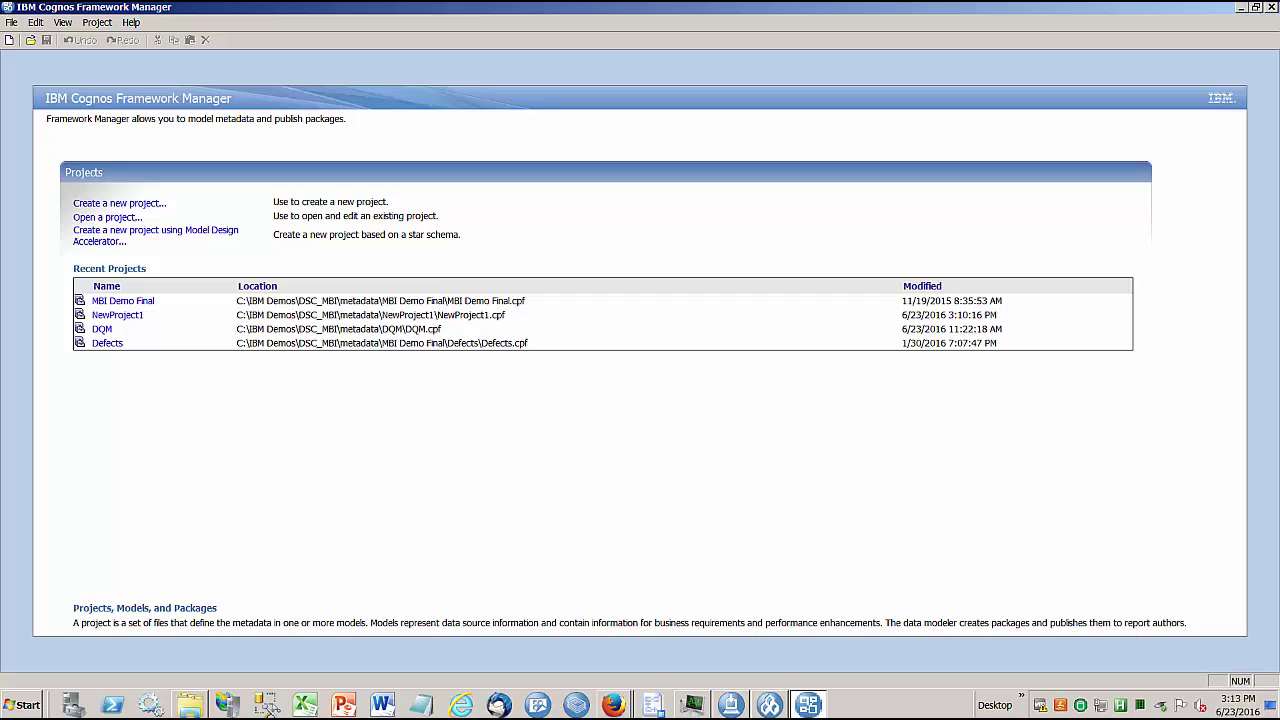
# Cancel the New Project dialog and open MBI Demo Final from Recent Projects.
pyautogui.click(140, 204)
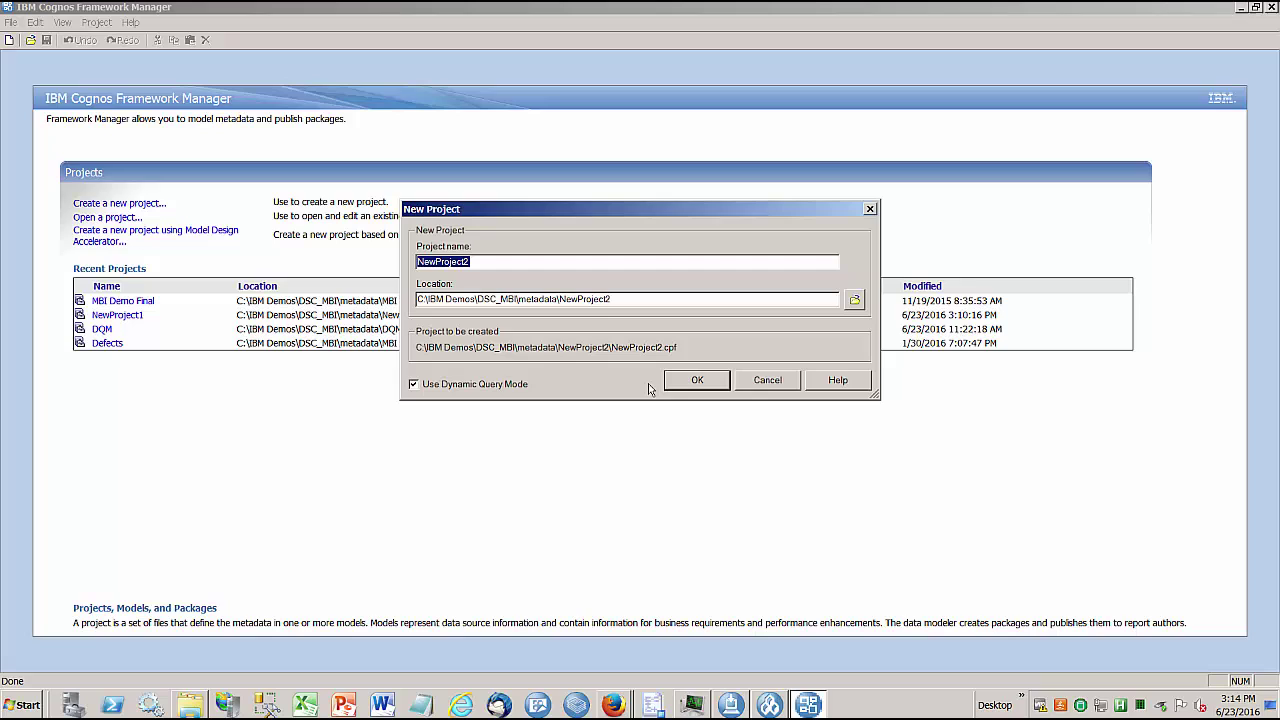
pyautogui.click(768, 380)
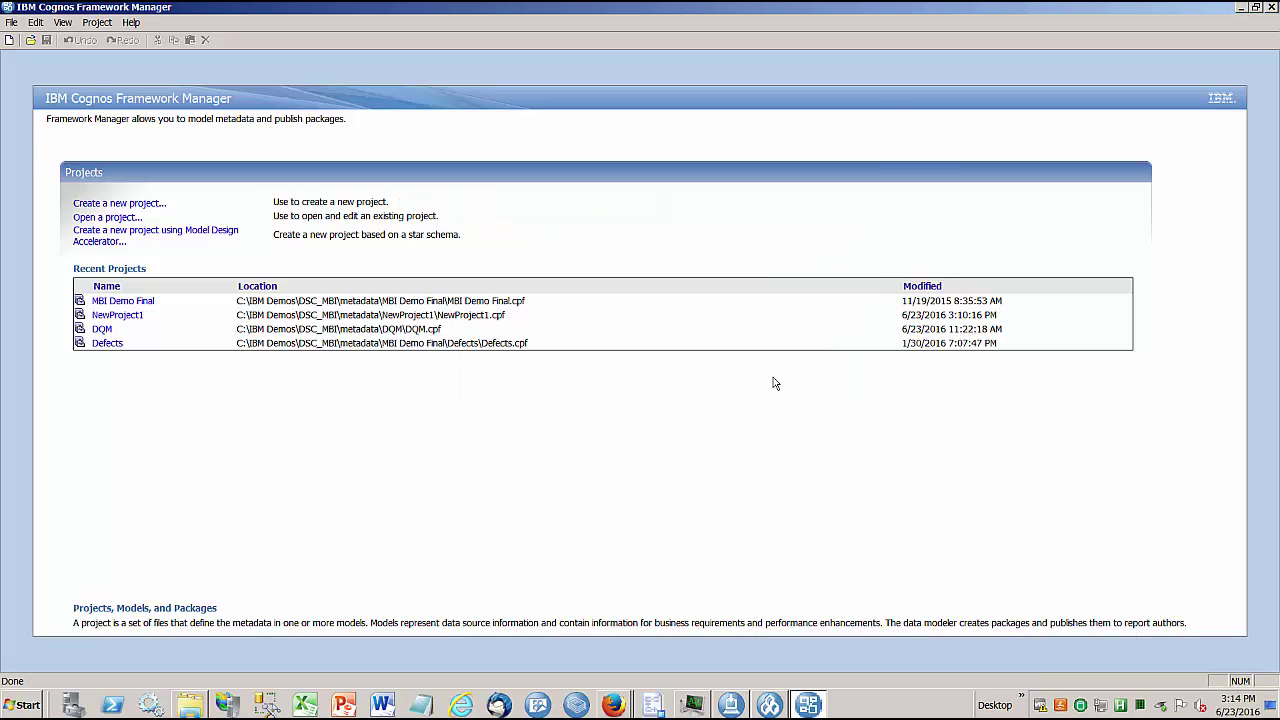
pyautogui.click(115, 301)
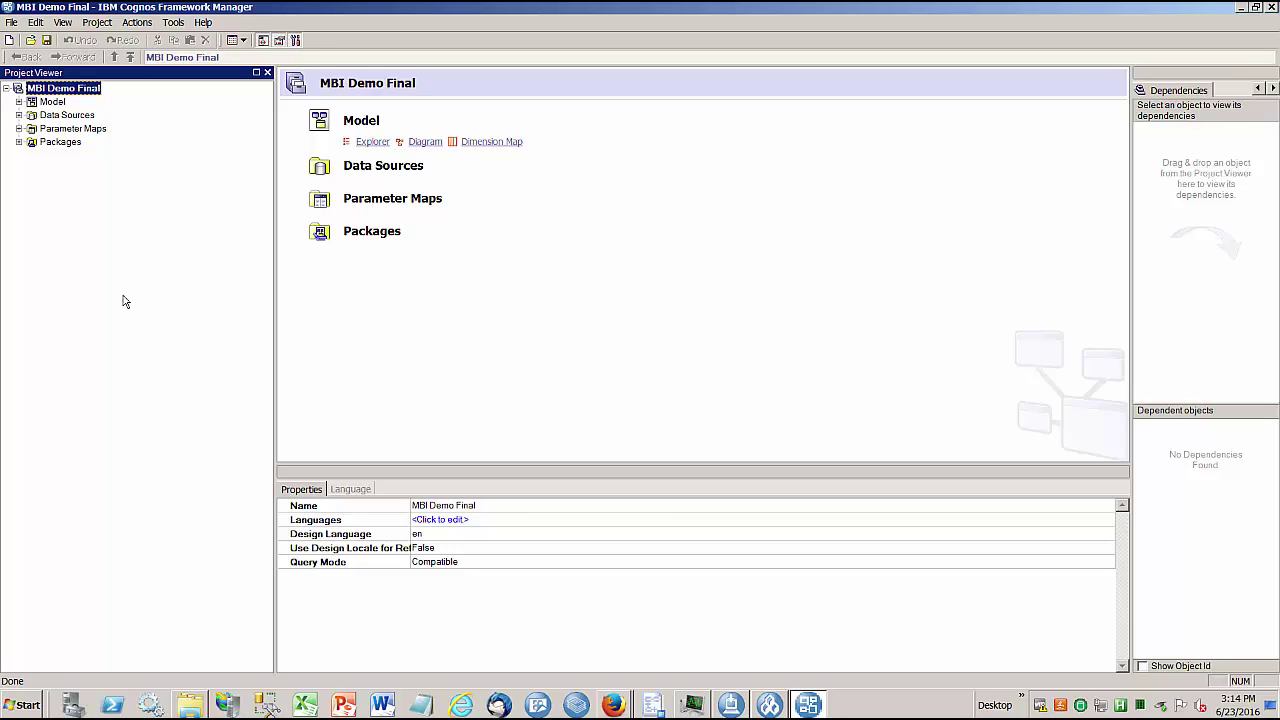
# Publish MBI_Demo, keeping the default location and security, through to the Options page.
pyautogui.click(19, 102)
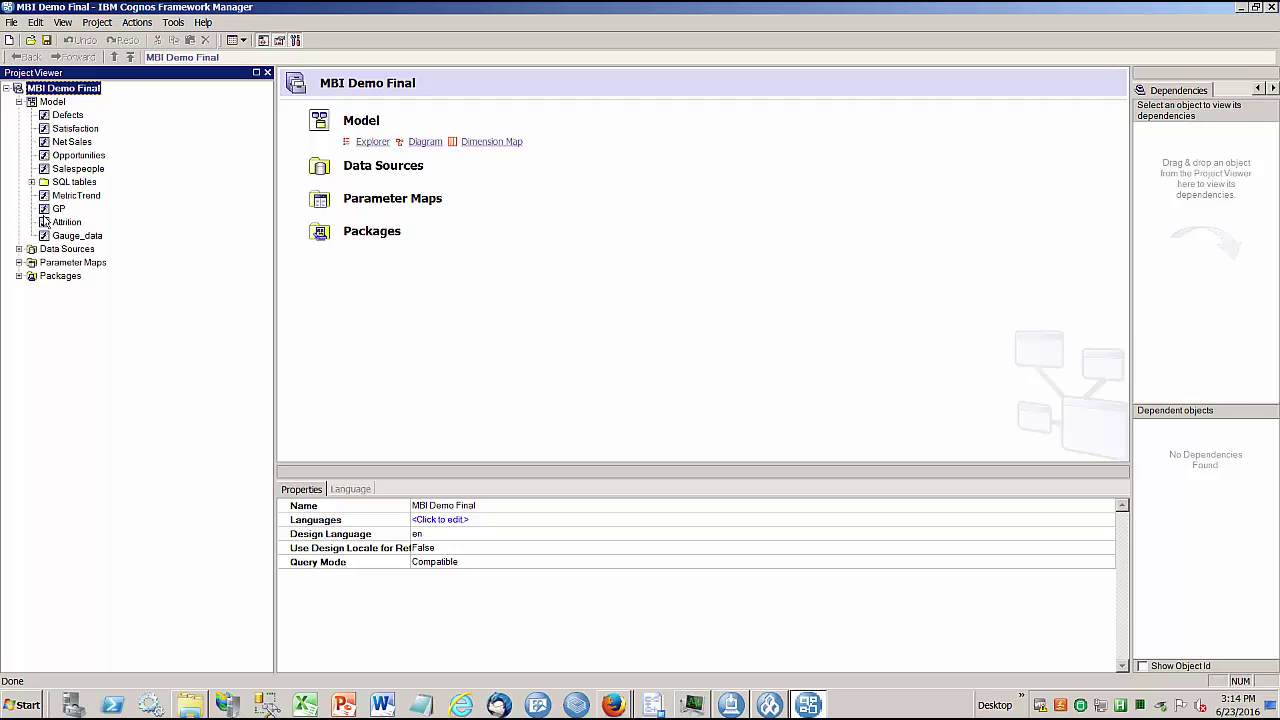
pyautogui.click(19, 276)
pyautogui.click(65, 291)
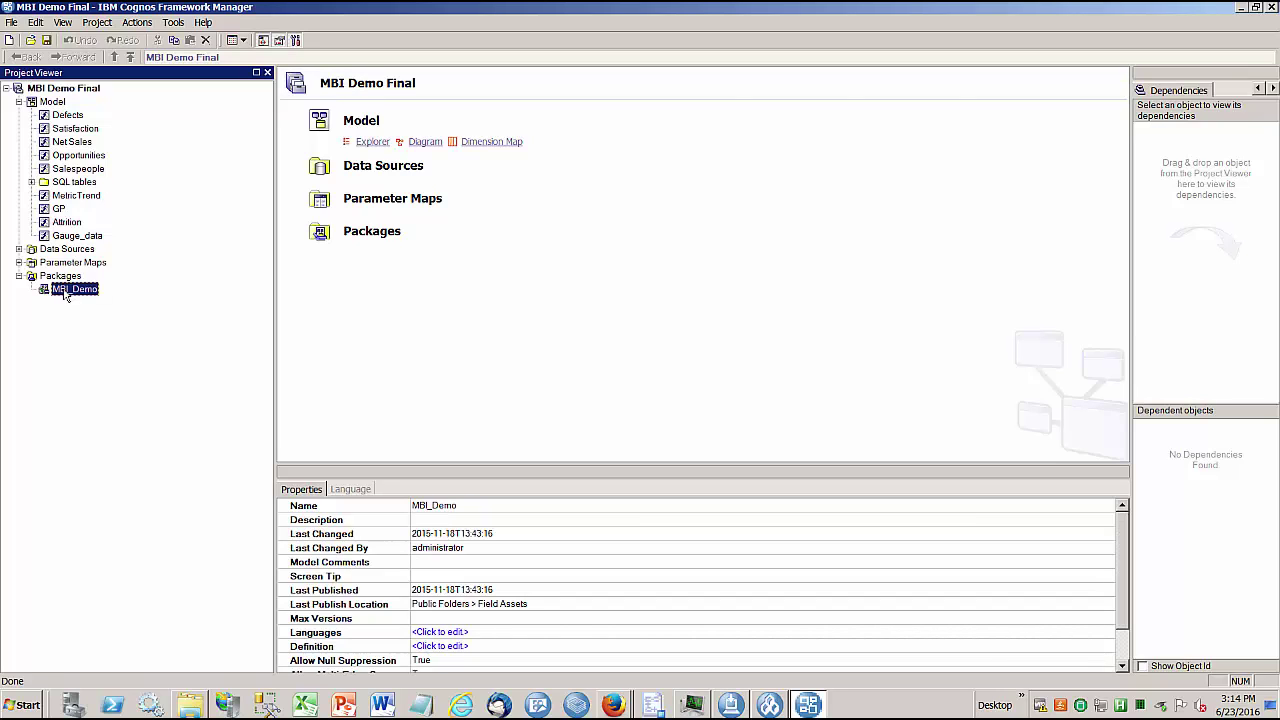
pyautogui.rightClick(64, 291)
pyautogui.click(112, 334)
pyautogui.click(600, 386)
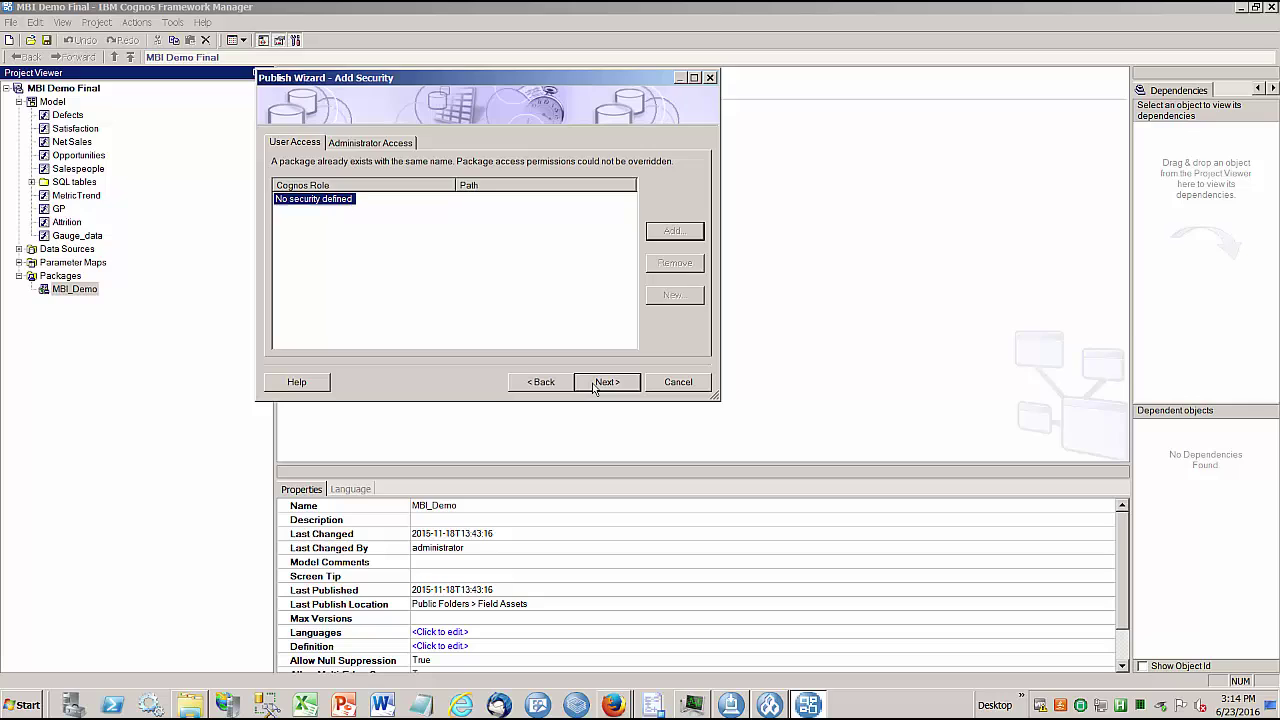
pyautogui.click(598, 385)
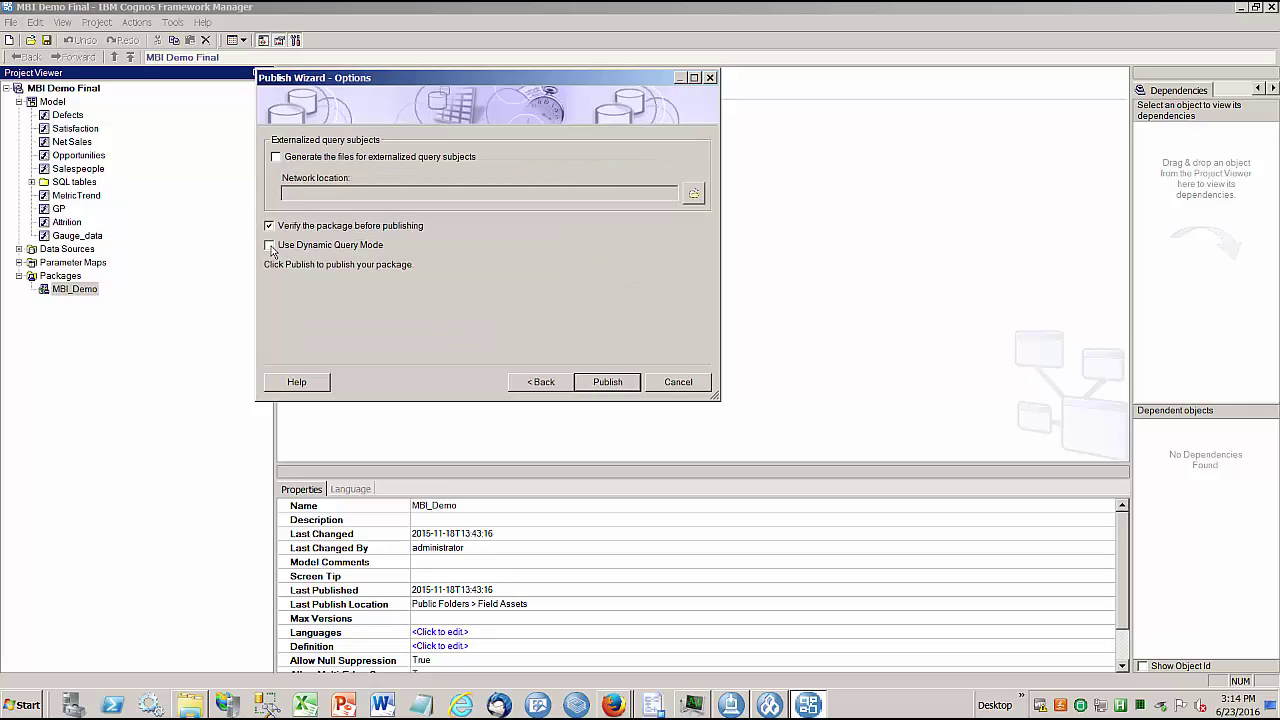